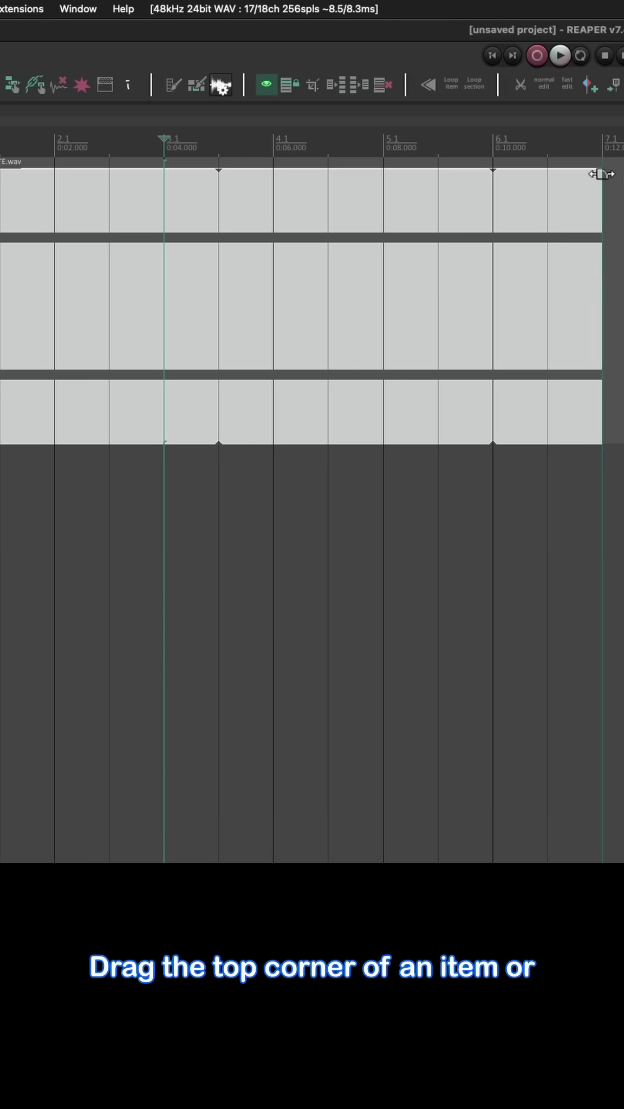
Give the white noise item a fade-out starting around 6 seconds and view its shape options.
{"action": "left_click_drag", "start_coordinate": [602, 169], "coordinate": [241, 203]}
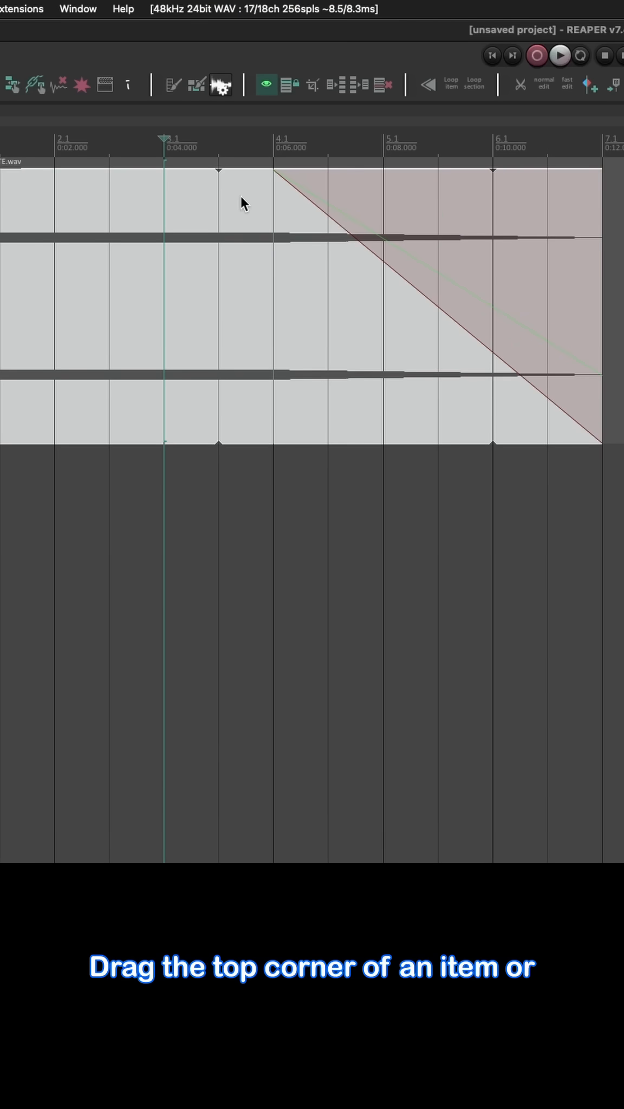
{"action": "right_click", "coordinate": [274, 181]}
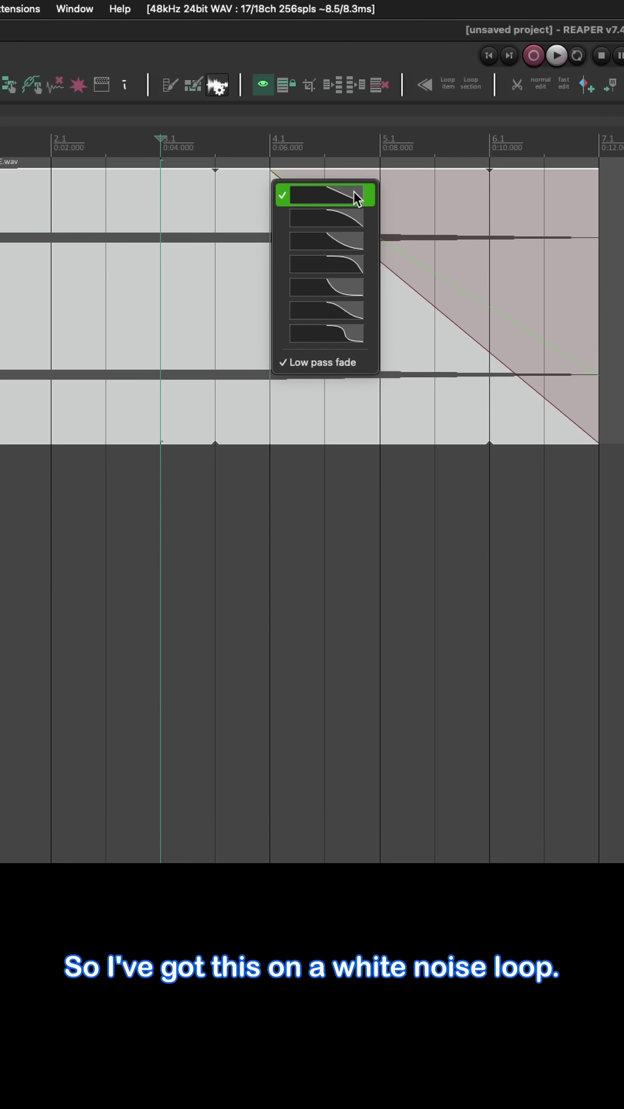
Extend the fade-out so it starts earlier, near the 4-second mark.
{"action": "left_click", "coordinate": [355, 191]}
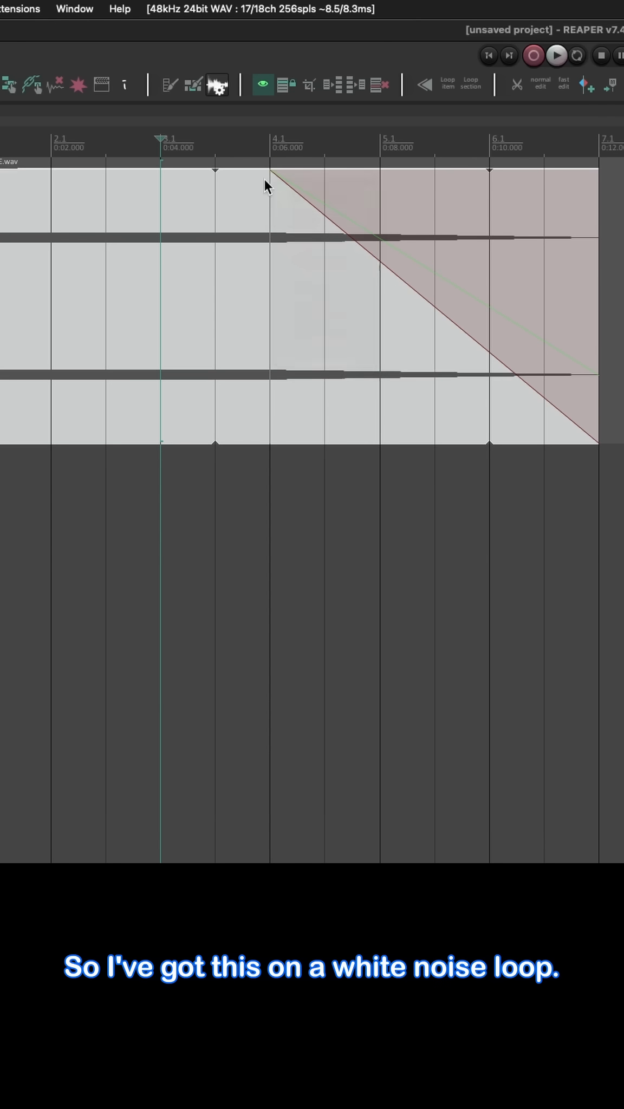
{"action": "left_click_drag", "start_coordinate": [274, 172], "coordinate": [156, 177]}
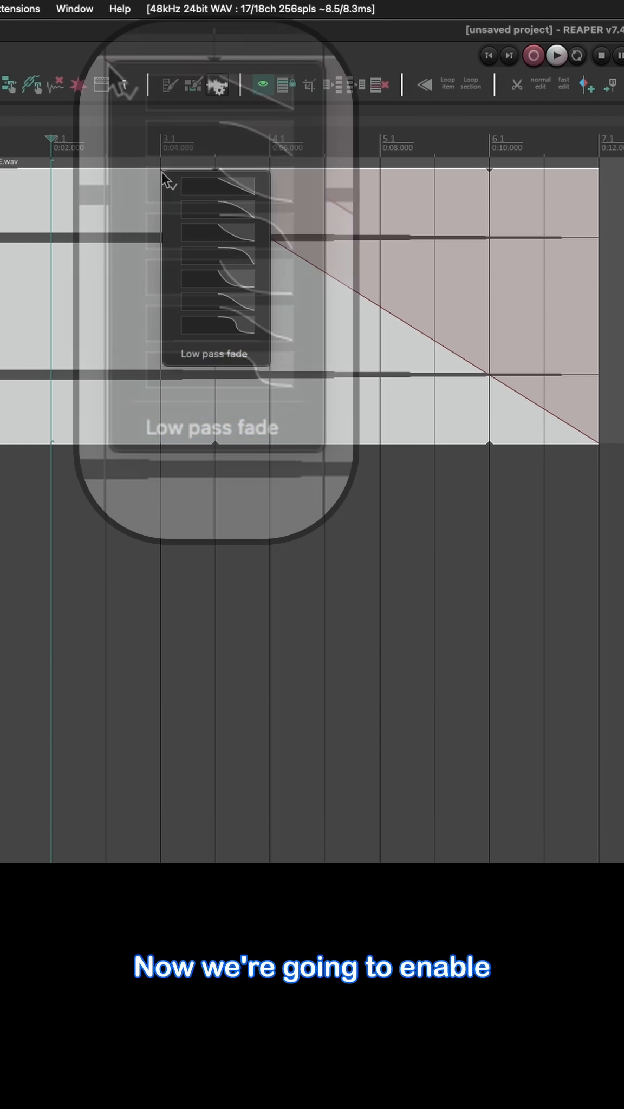
Enable Low pass fade on the fade-out and hear it play back.
{"action": "left_click", "coordinate": [264, 438]}
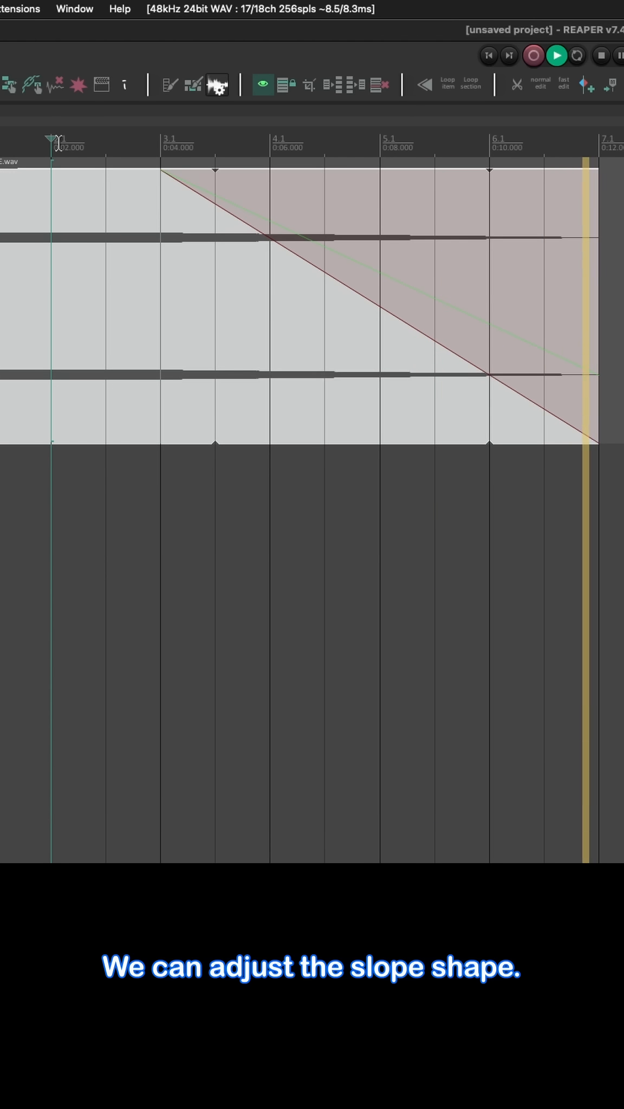
Switch the low pass fade-out to the fast-start curve, audition it, then stop playback.
{"action": "right_click", "coordinate": [326, 277]}
{"action": "left_click", "coordinate": [388, 363]}
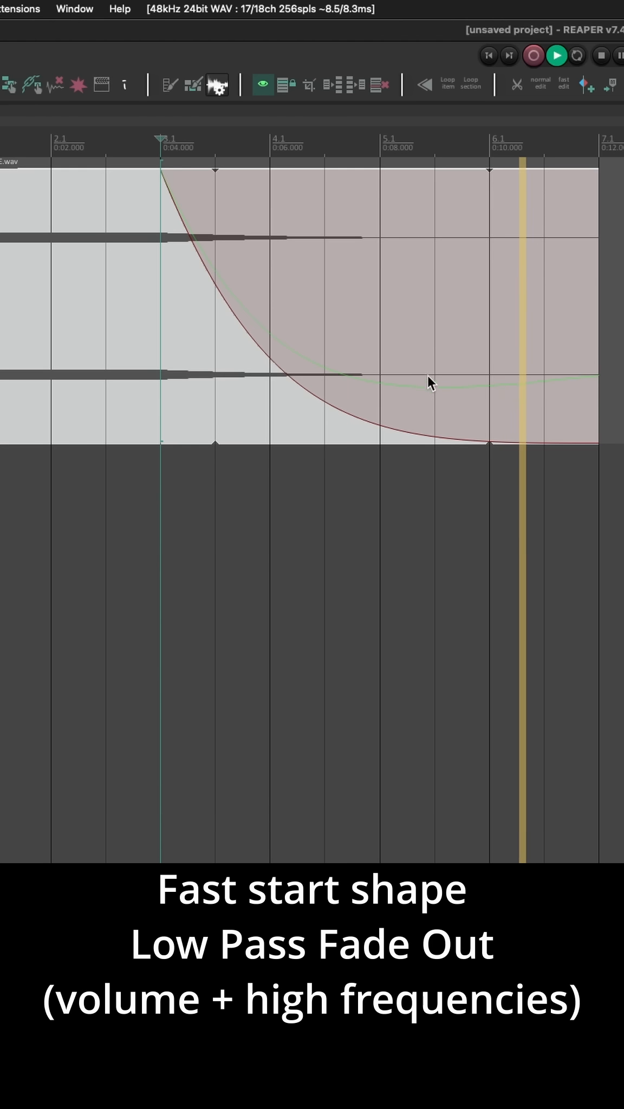
{"action": "key", "text": "space"}
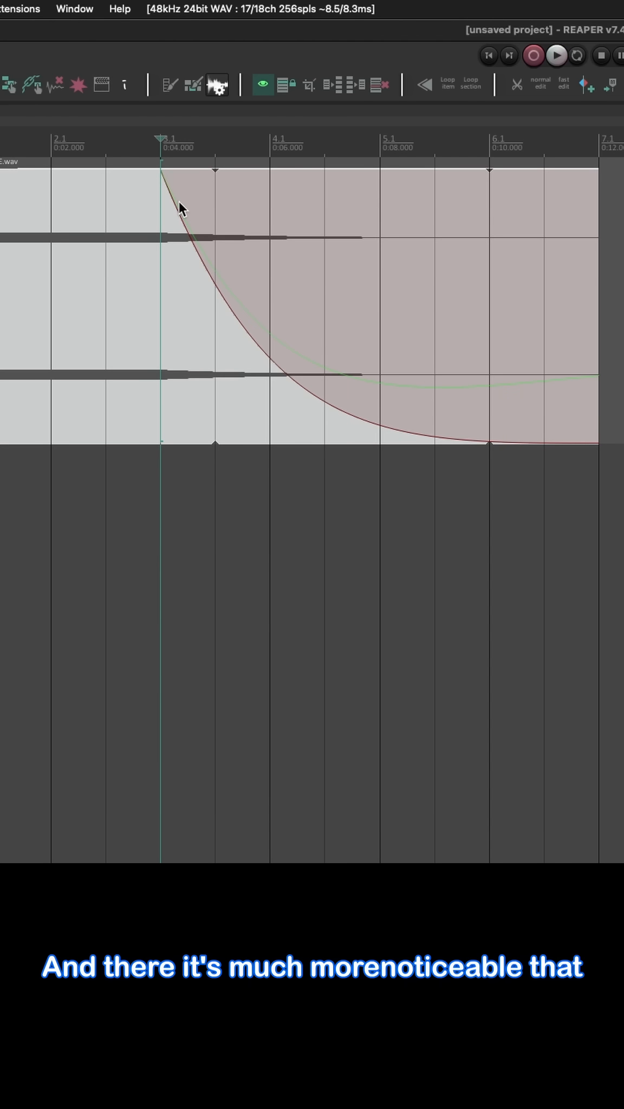